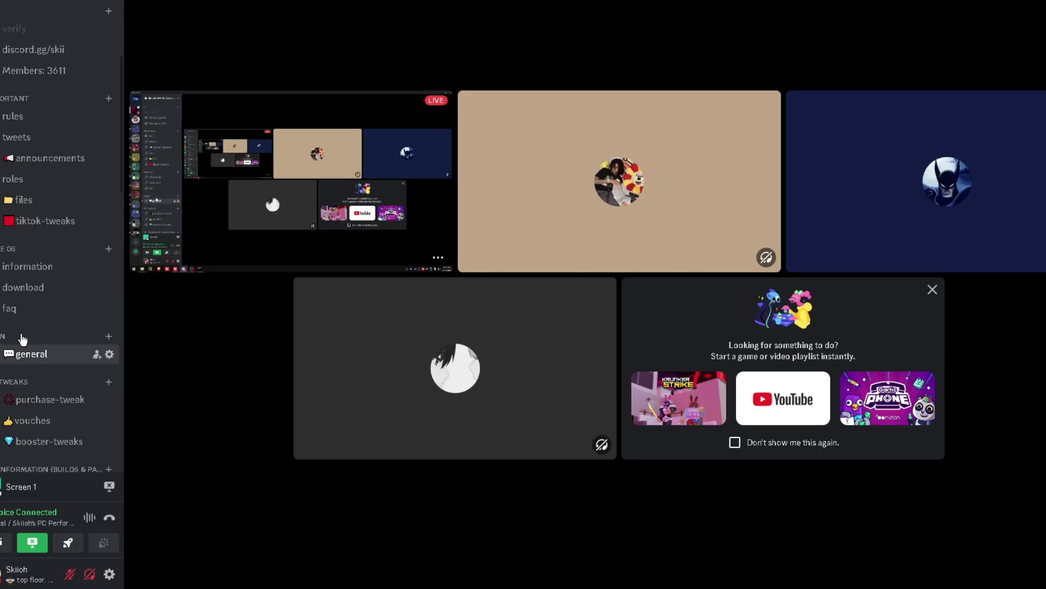
# Step: Open Discord's general channel, then drag the booster script icon to the desktop centre
pyautogui.click(24, 350)
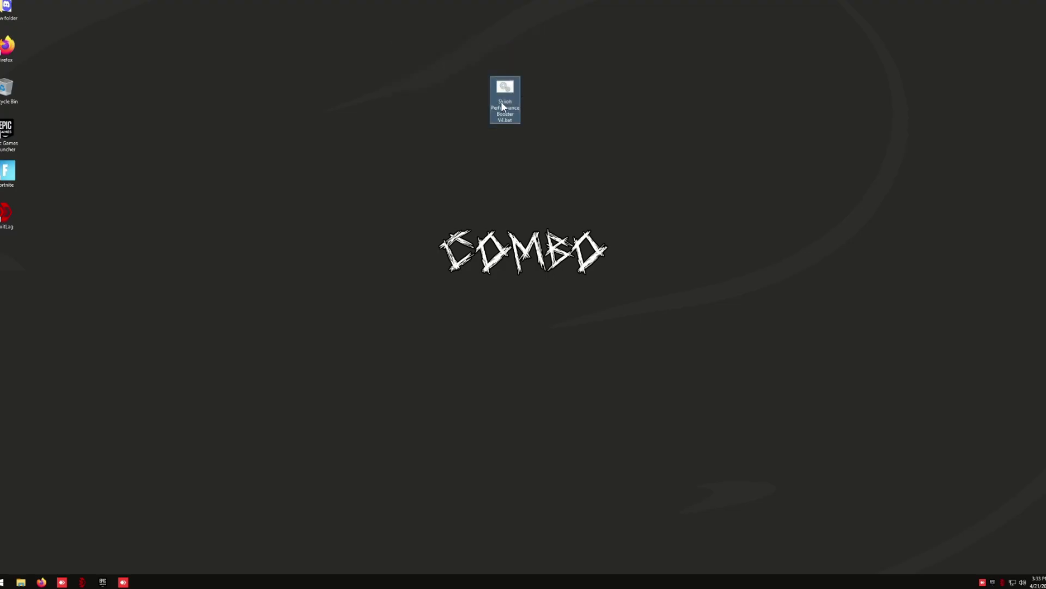
pyautogui.moveTo(501, 102)
pyautogui.mouseDown()
pyautogui.moveTo(513, 280)
pyautogui.moveTo(528, 255)
pyautogui.moveTo(526, 216)
pyautogui.mouseUp()
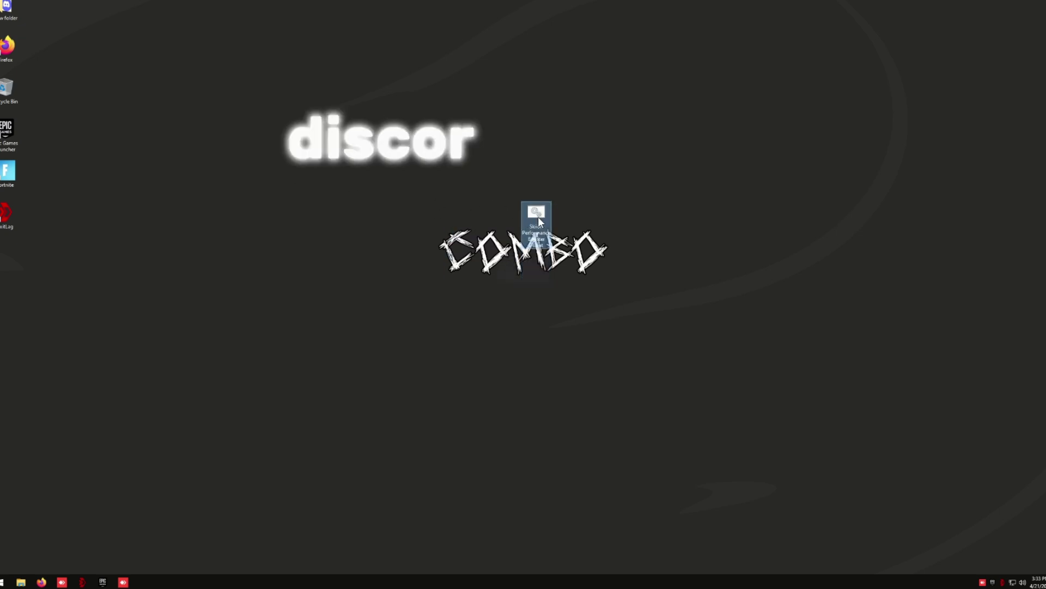
# Step: Run the booster .bat file as administrator and maximize its console window
pyautogui.rightClick(539, 221)
pyautogui.click(560, 254)
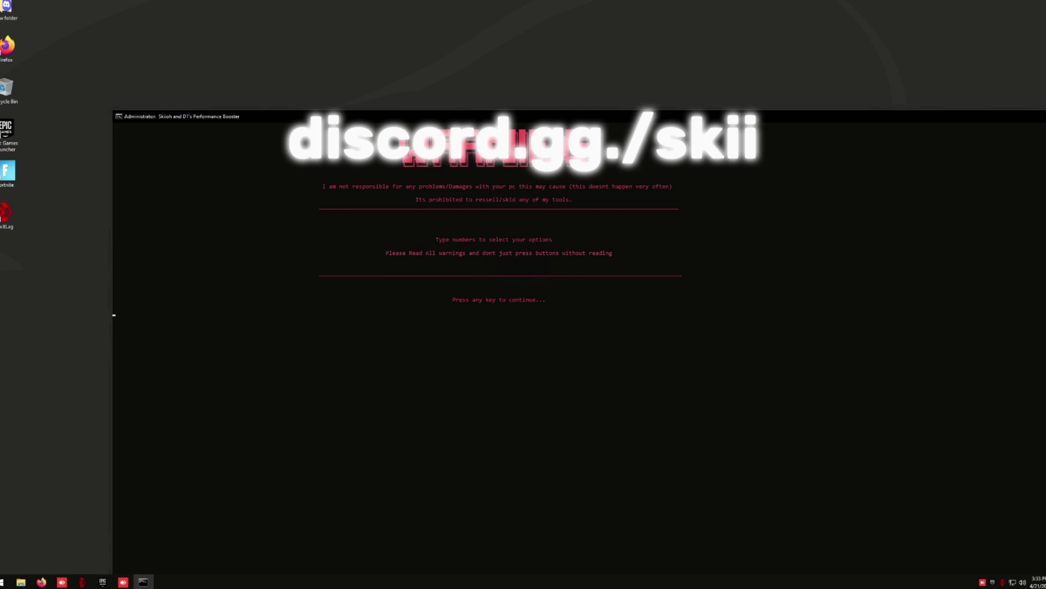
pyautogui.moveTo(1045, 115); pyautogui.dragTo(932, 51)
pyautogui.click(991, 58)
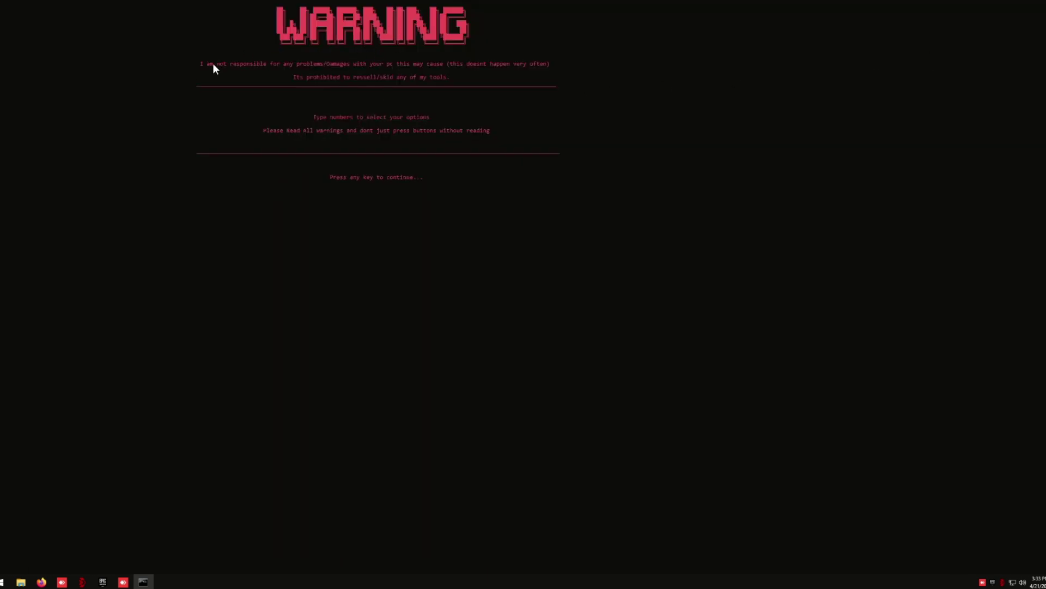
# Step: Restore and re-maximize the console, then copy the 'Please Read All' warning line
pyautogui.hotkey('alt', 'Return')
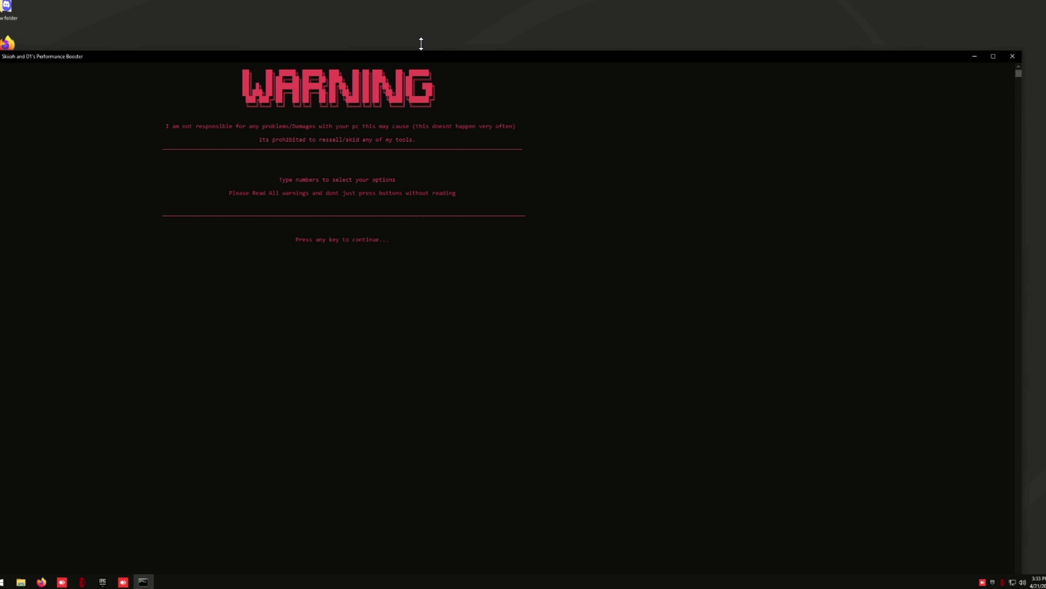
pyautogui.moveTo(452, 58); pyautogui.dragTo(440, 37)
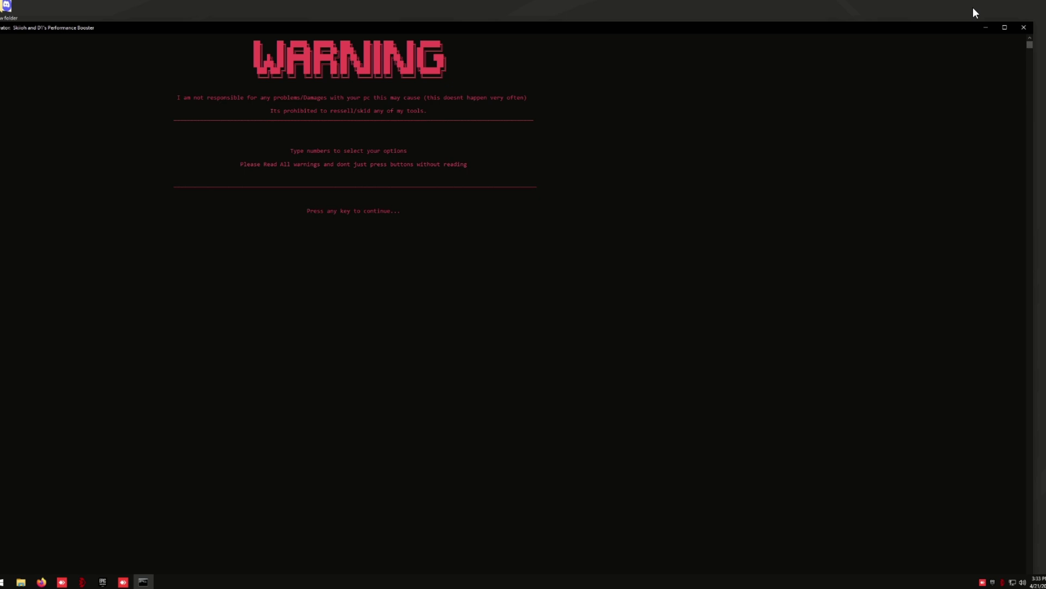
pyautogui.click(1004, 28)
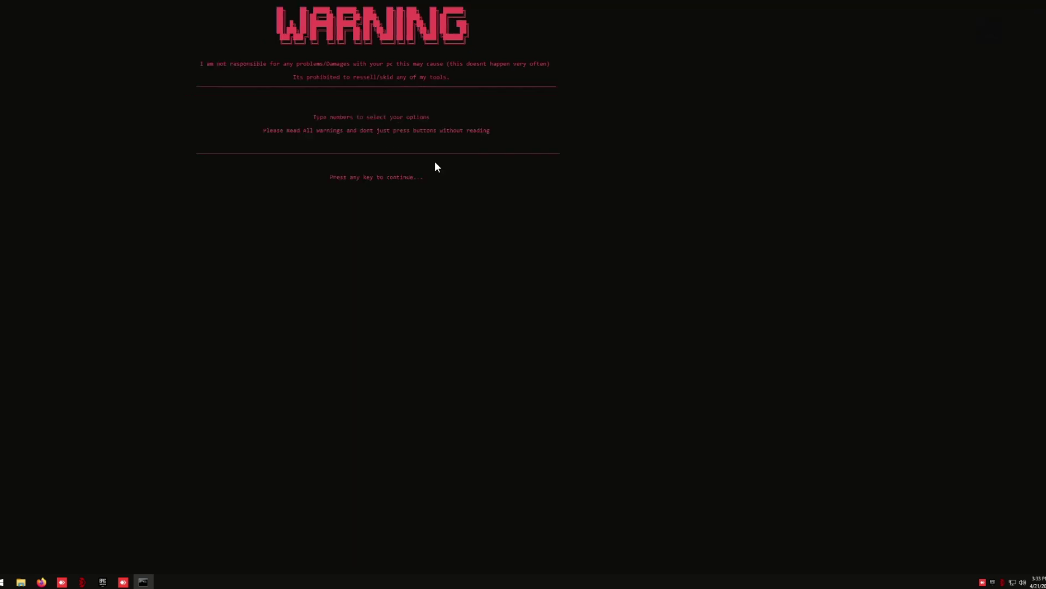
pyautogui.click(312, 118)
pyautogui.moveTo(262, 134); pyautogui.dragTo(405, 131)
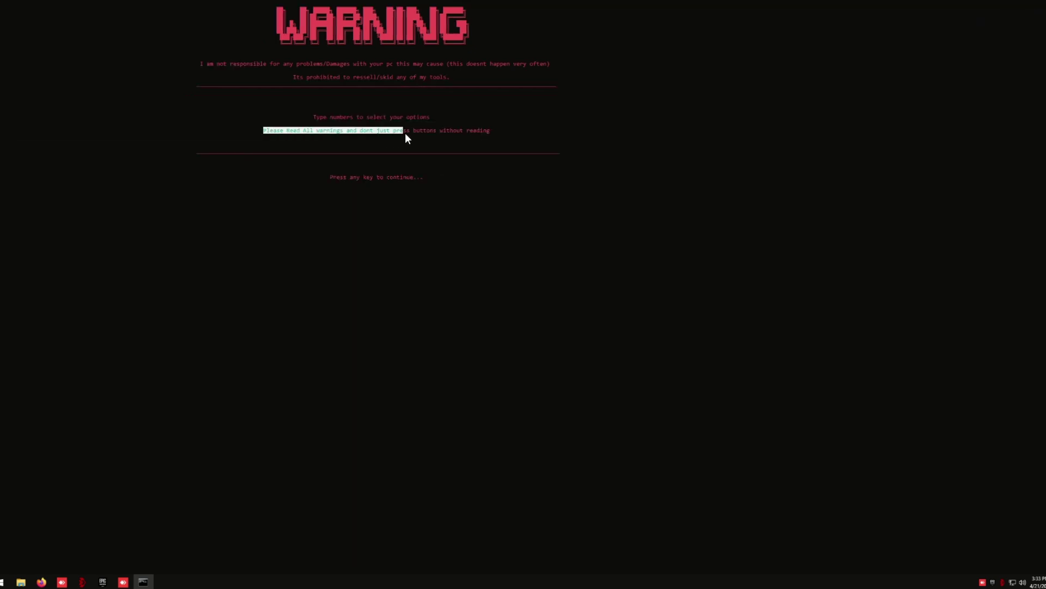
pyautogui.rightClick(413, 159)
pyautogui.click(393, 204)
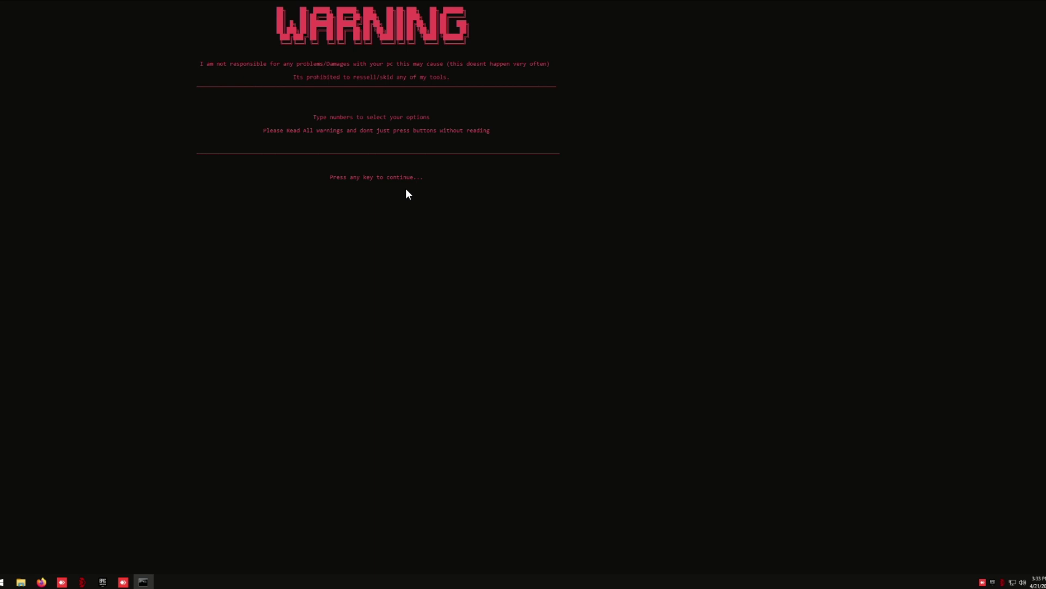
# Step: Dismiss the warning, run Pre-Optimization (option 0), and close System Properties
pyautogui.press('Return')
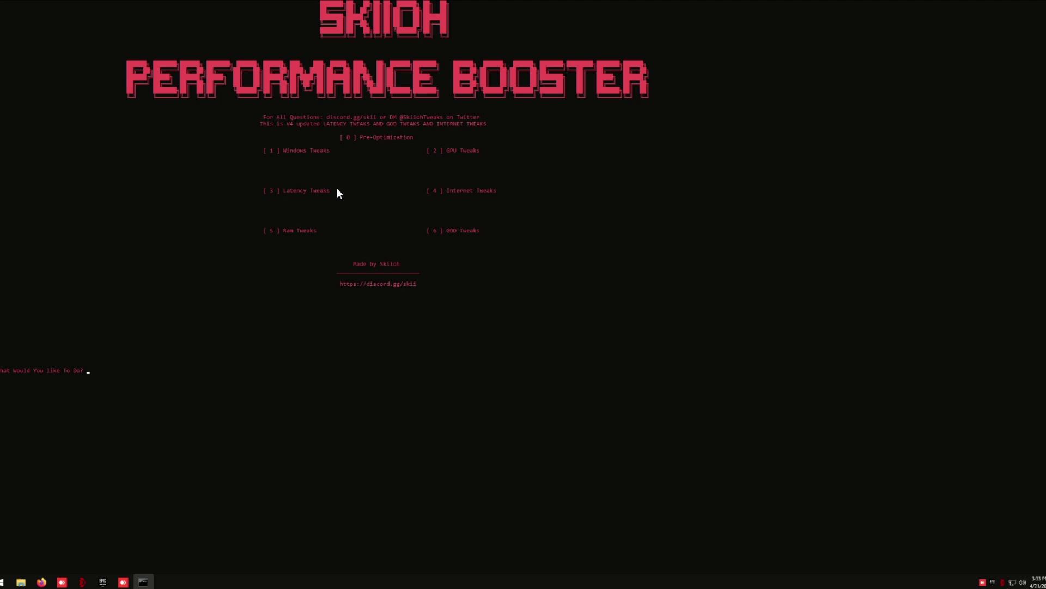
pyautogui.moveTo(483, 230)
pyautogui.mouseDown()
pyautogui.moveTo(409, 230)
pyautogui.moveTo(434, 207)
pyautogui.mouseUp()
pyautogui.click(473, 190)
pyautogui.moveTo(345, 263)
pyautogui.mouseDown()
pyautogui.moveTo(427, 280)
pyautogui.moveTo(321, 270)
pyautogui.mouseUp()
pyautogui.click(428, 283)
pyautogui.click(426, 325)
pyautogui.write('0')
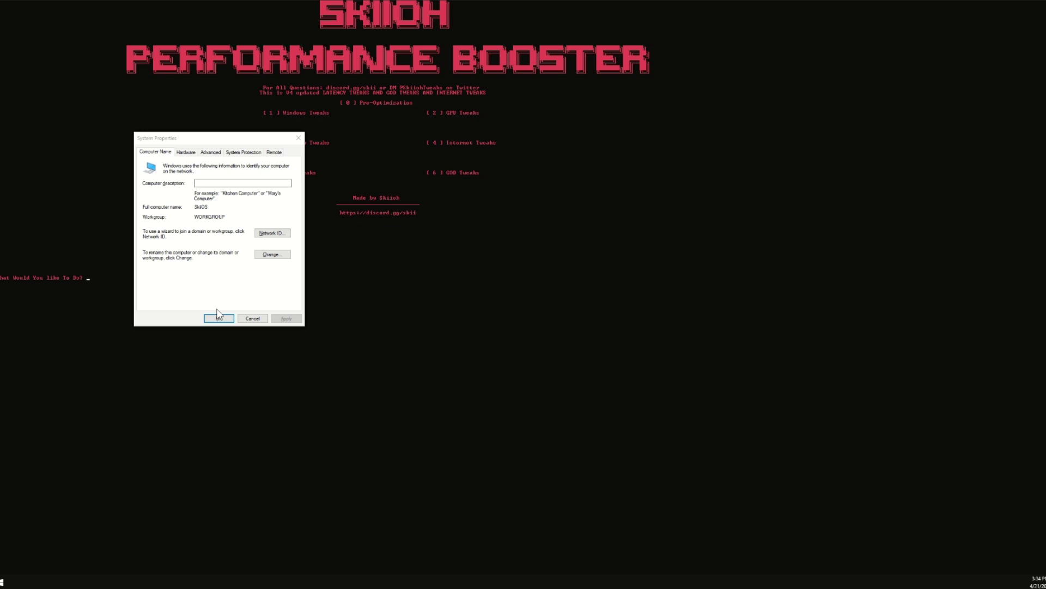
pyautogui.click(218, 317)
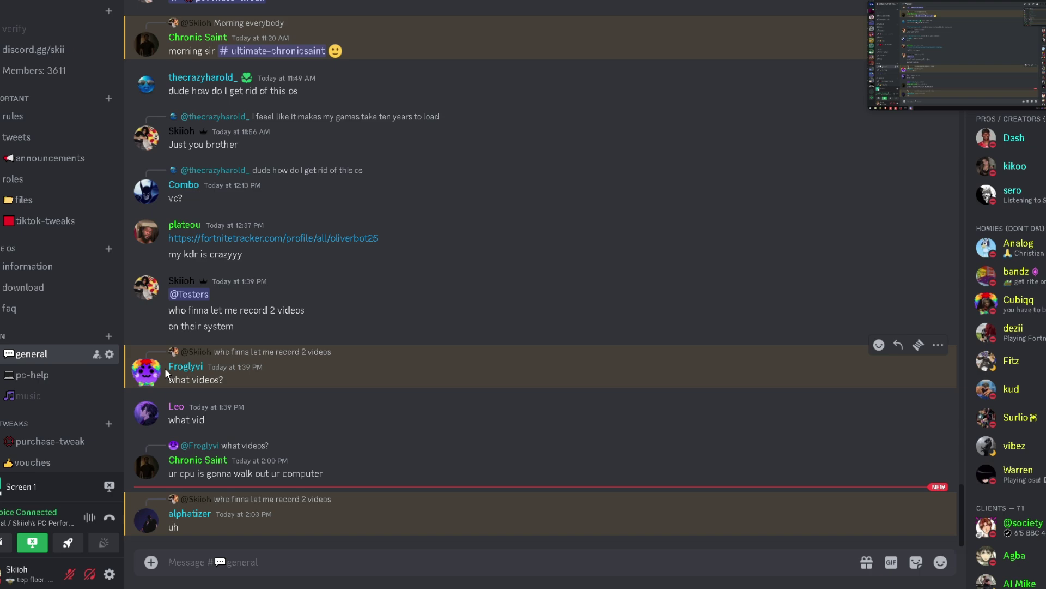
pyautogui.scroll(-3, 33, 442)
pyautogui.scroll(5, 329, 382)
pyautogui.scroll(-3, 329, 381)
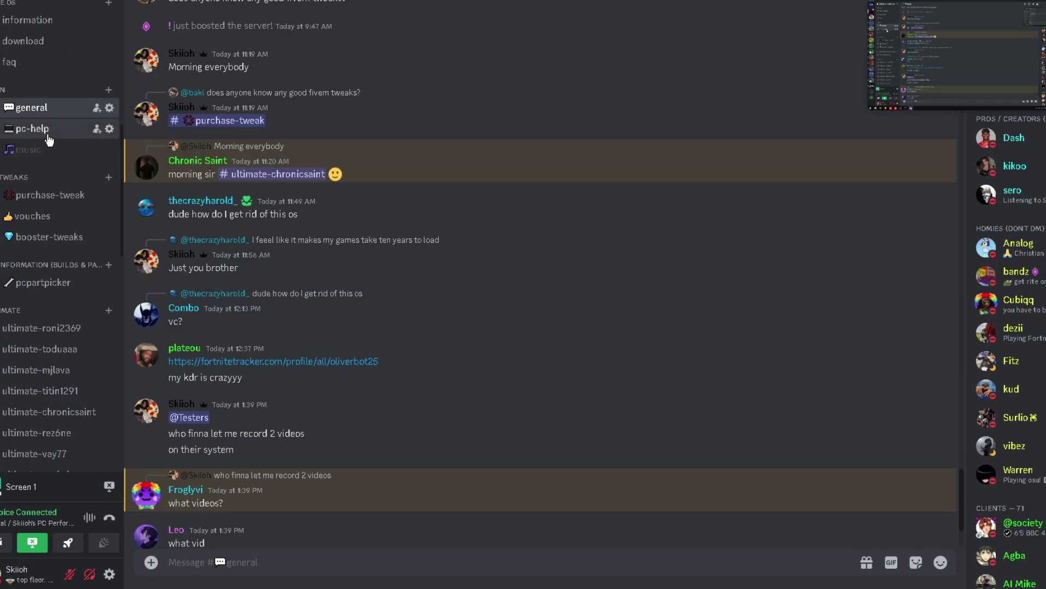
# Step: Open Discord's pc-help channel, then switch over to the browser
pyautogui.click(42, 133)
pyautogui.hotkey('alt', 'Tab')
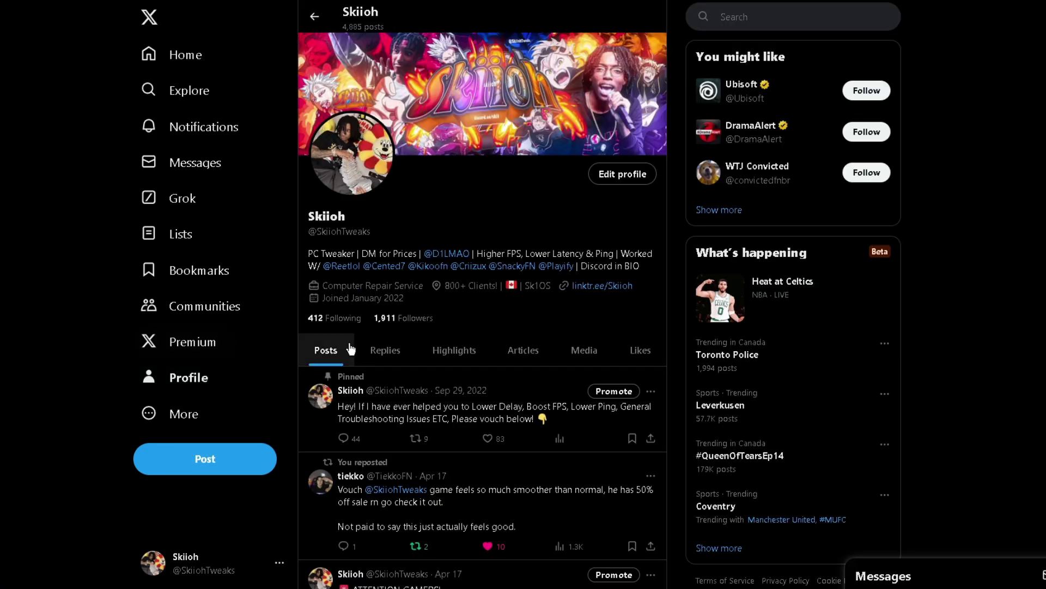
pyautogui.scroll(-3, 350, 346)
pyautogui.scroll(-1, 368, 365)
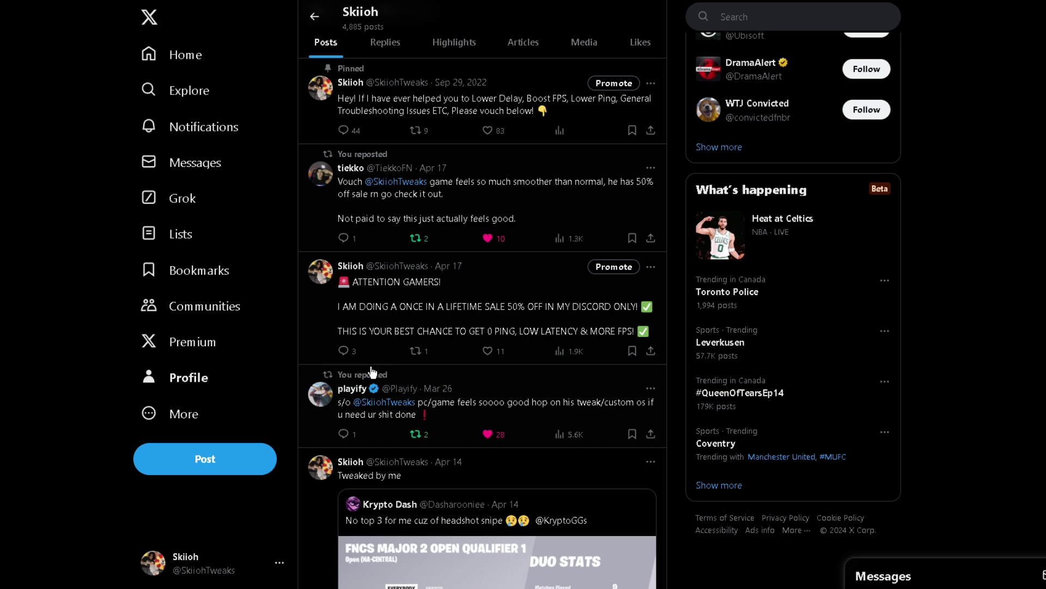
pyautogui.scroll(-2, 392, 359)
pyautogui.scroll(-3, 413, 350)
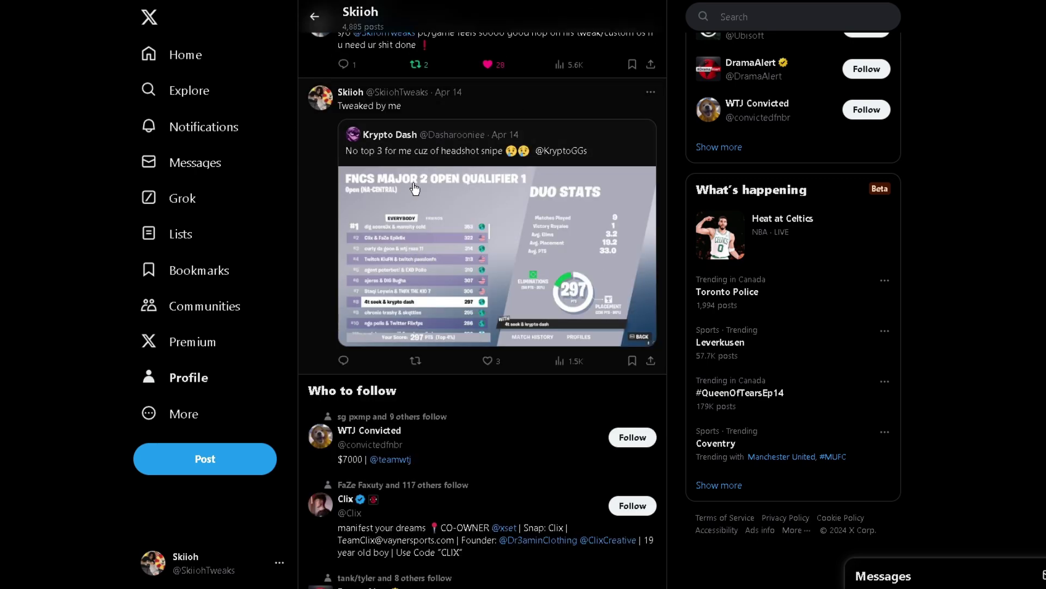
pyautogui.scroll(-4, 395, 304)
pyautogui.scroll(-1, 398, 310)
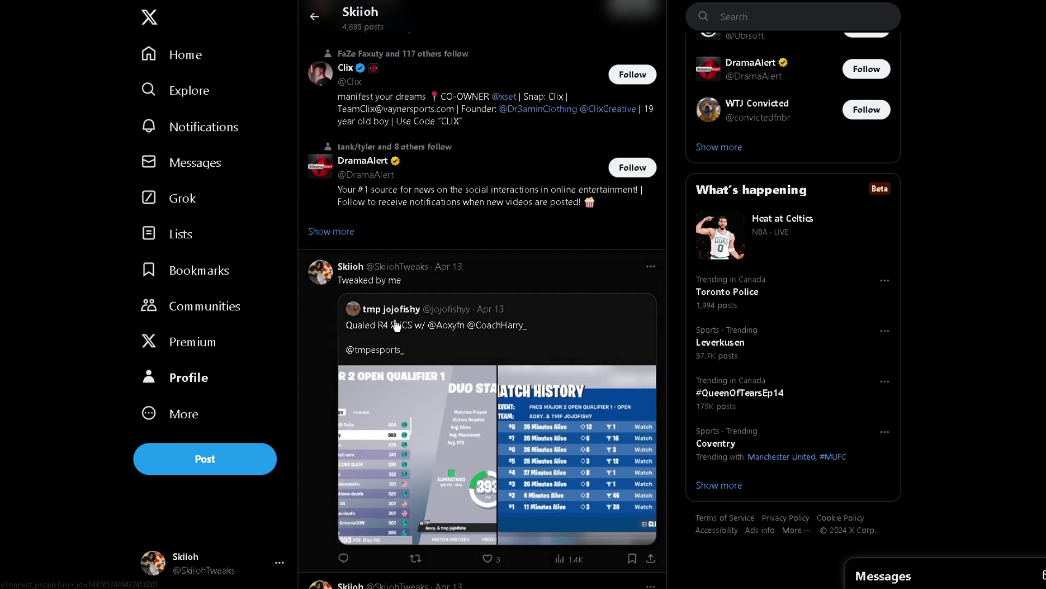
pyautogui.scroll(-3, 404, 303)
pyautogui.scroll(-3, 412, 294)
pyautogui.scroll(-8, 411, 295)
pyautogui.scroll(4, 411, 294)
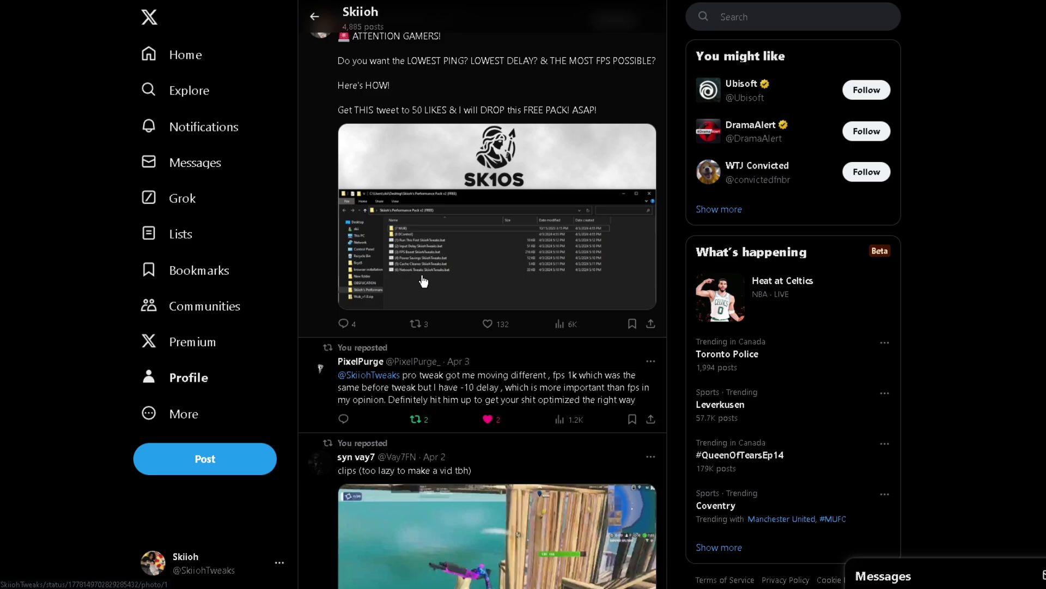
# Step: View the SK1OS image from Skiioh's X posts full-screen, then close it
pyautogui.click(445, 213)
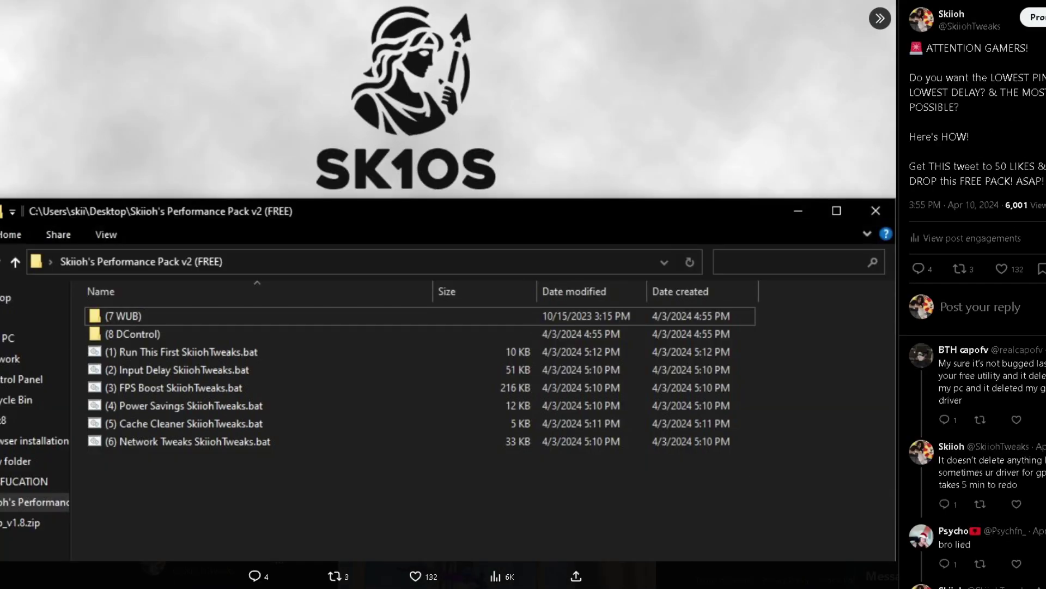
pyautogui.press('Escape')
pyautogui.scroll(-3, 369, 260)
pyautogui.scroll(-2, 370, 260)
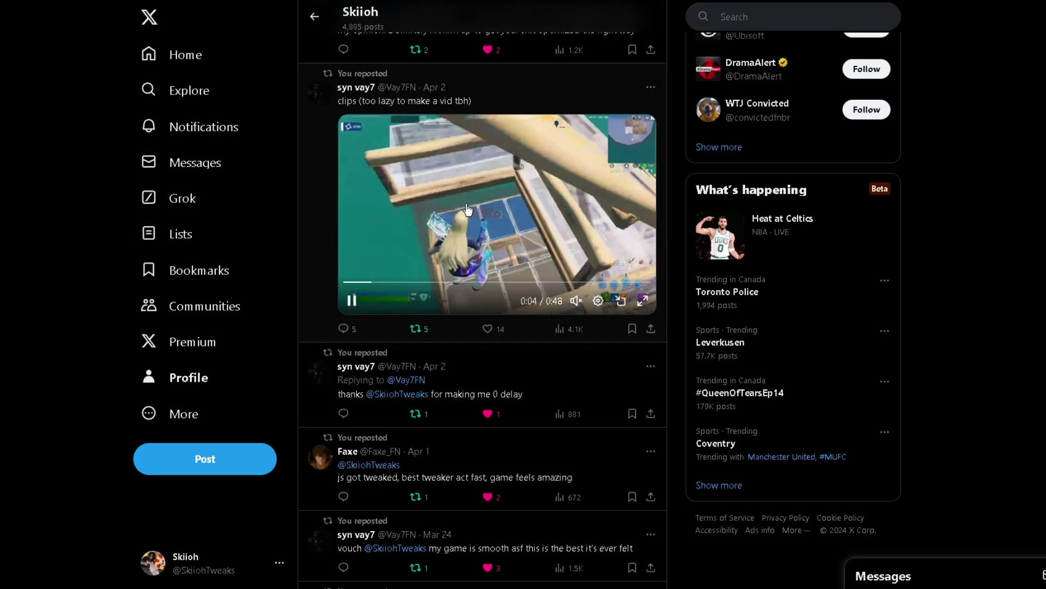
pyautogui.scroll(-2, 479, 227)
pyautogui.scroll(-2, 479, 228)
pyautogui.scroll(-3, 480, 237)
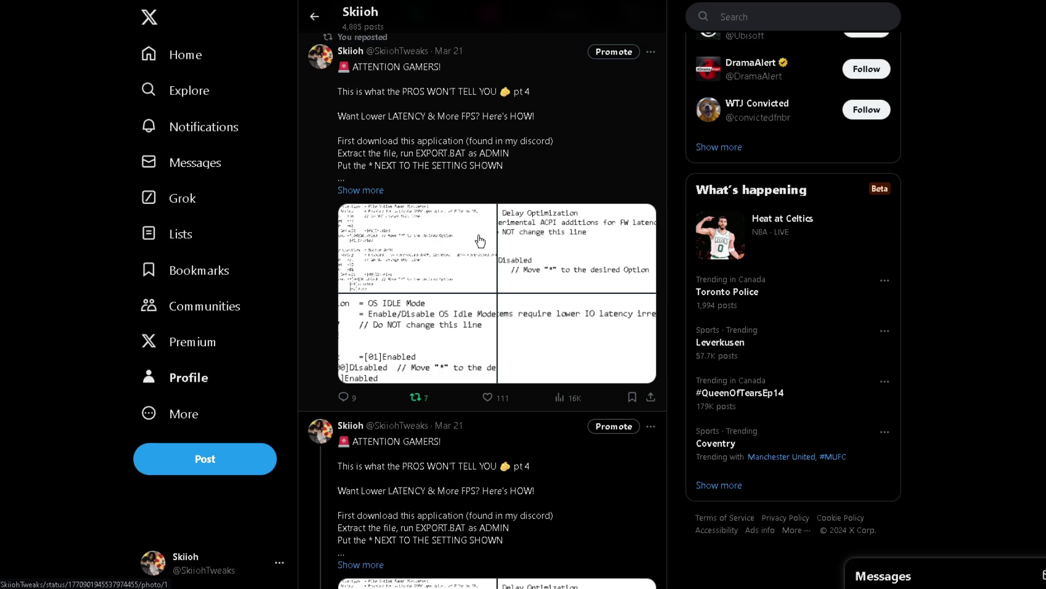
pyautogui.scroll(-4, 487, 231)
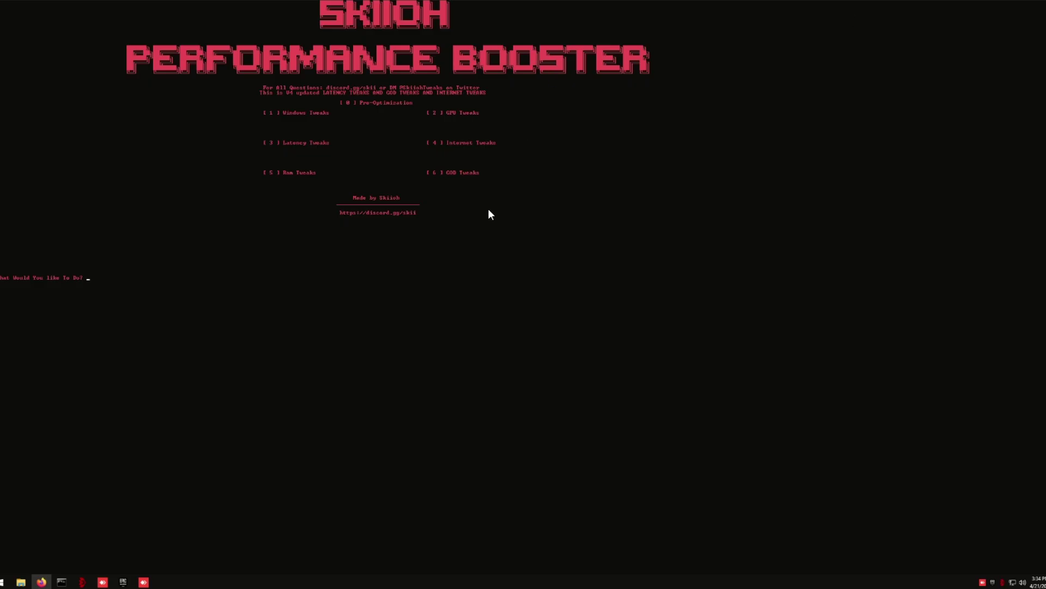
pyautogui.write('1')
# Step: Run Windows Tweaks (option 1), then GPU Tweaks (option 2)
pyautogui.press('Return')
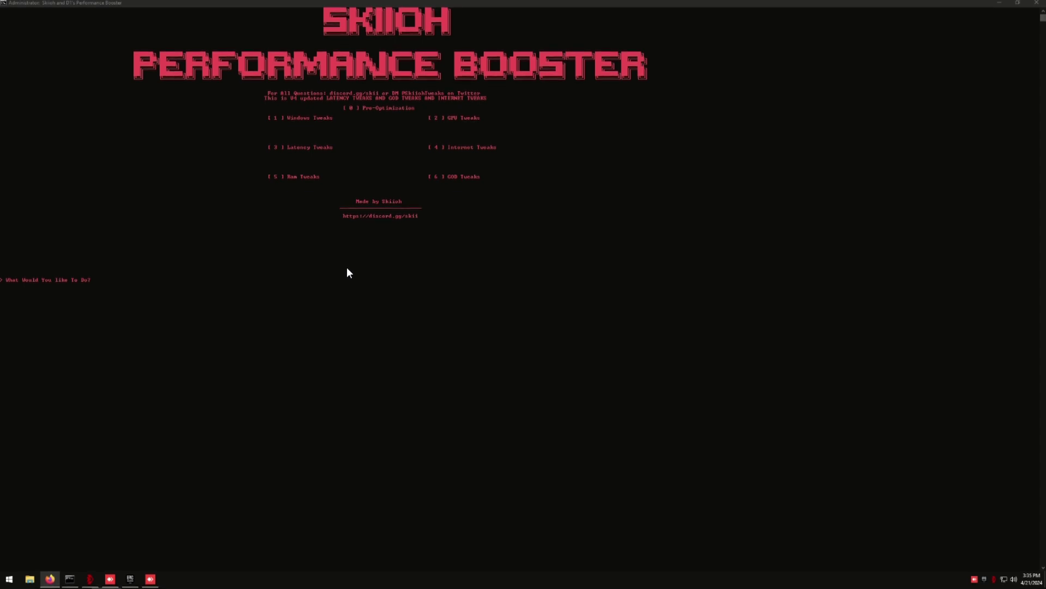
pyautogui.click(408, 320)
pyautogui.write('2')
pyautogui.press('Return')
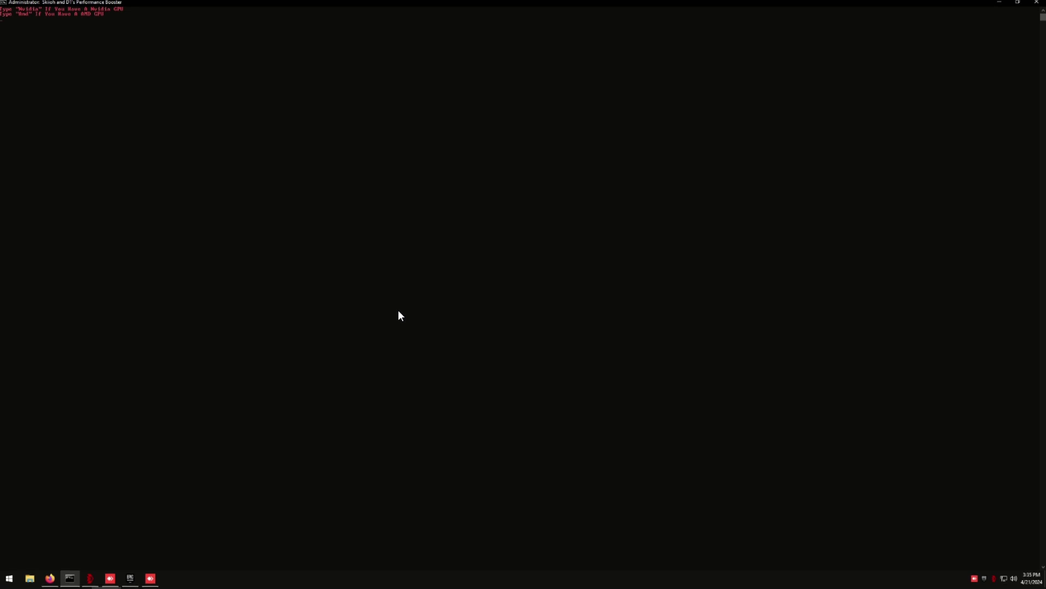
# Step: Confirm an NVIDIA GeForce GPU under Task Manager's Performance > GPU 0, then close Task Manager
pyautogui.hotkey('ctrl', 'shift', 'Escape')
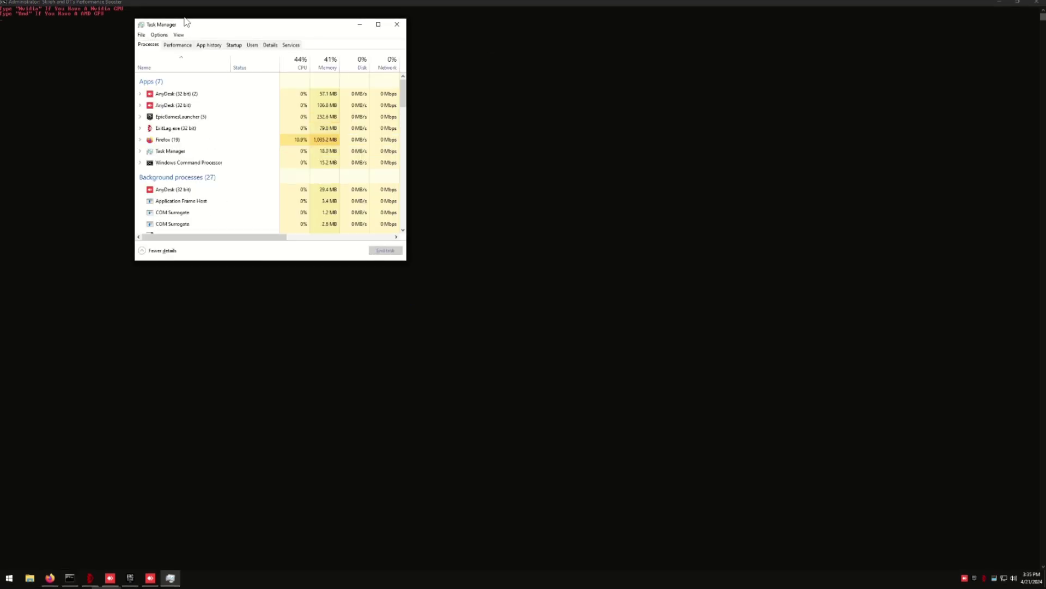
pyautogui.moveTo(236, 19)
pyautogui.mouseDown()
pyautogui.moveTo(236, 36)
pyautogui.moveTo(225, 15)
pyautogui.mouseUp()
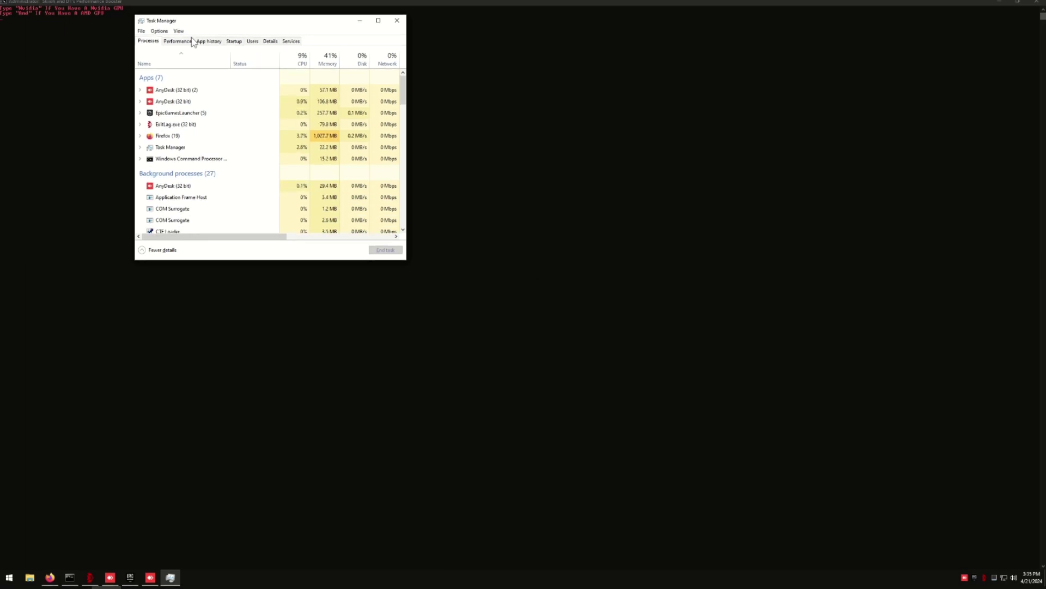
pyautogui.rightClick(201, 580)
pyautogui.click(221, 538)
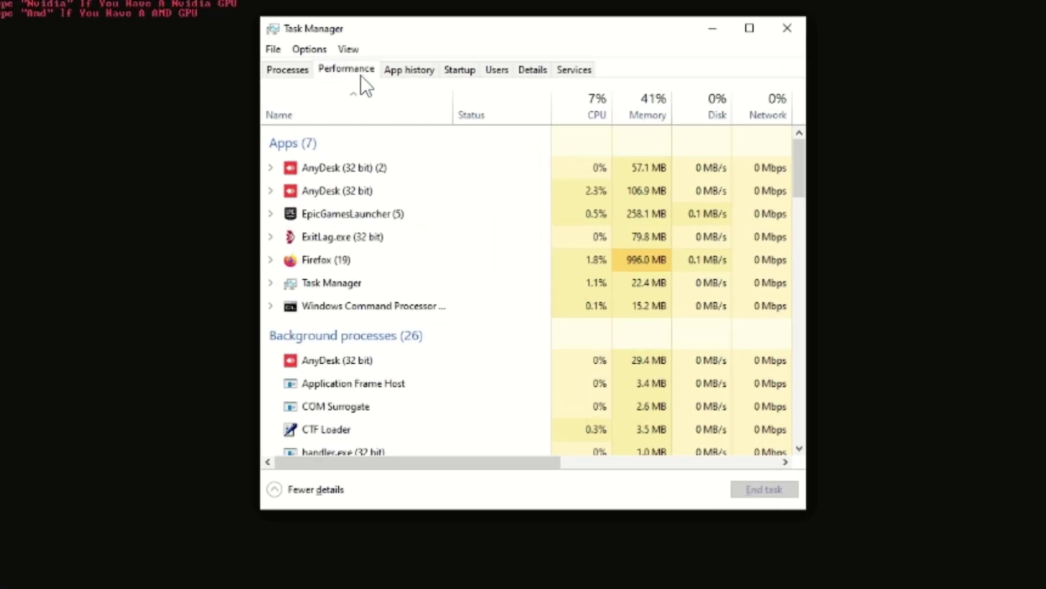
pyautogui.click(347, 71)
pyautogui.click(358, 382)
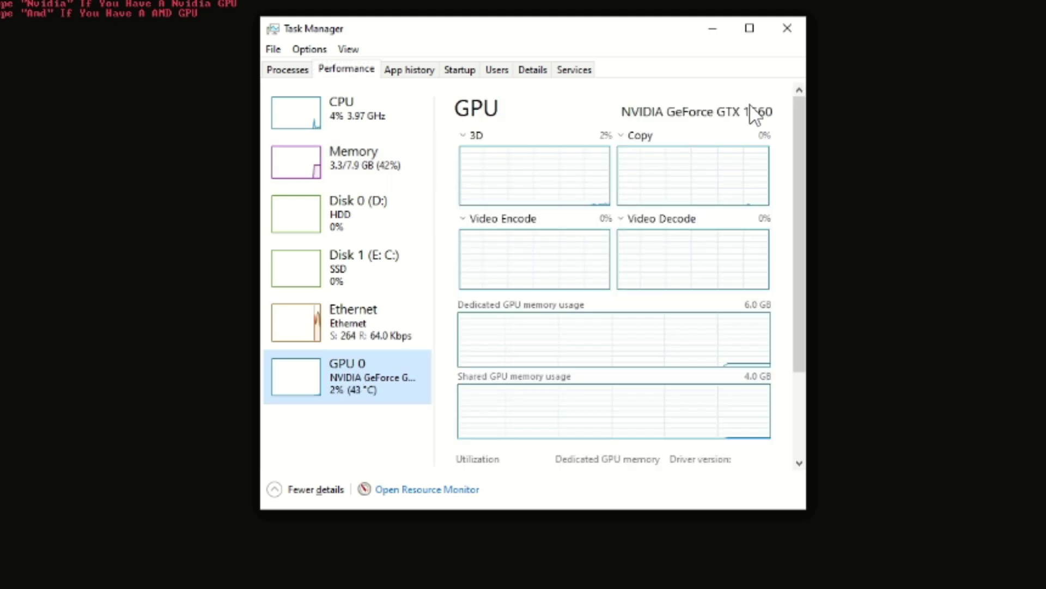
pyautogui.click(787, 28)
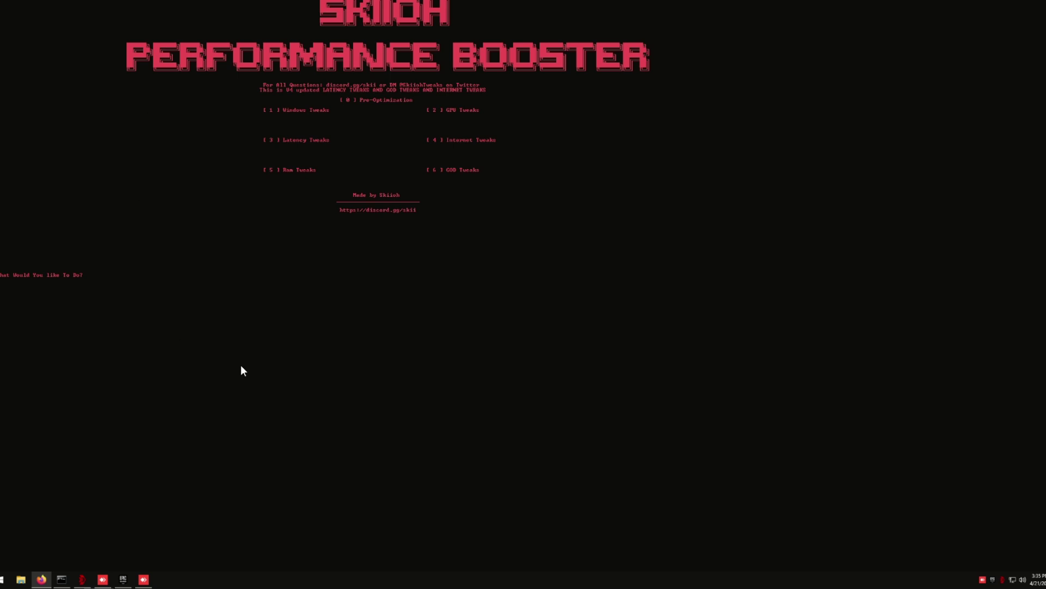
# Step: Run Latency Tweaks (option 3), then Internet Tweaks (option 4)
pyautogui.click(198, 336)
pyautogui.write('1')
pyautogui.press('Return')
pyautogui.click(109, 377)
pyautogui.write('4')
pyautogui.press('Return')
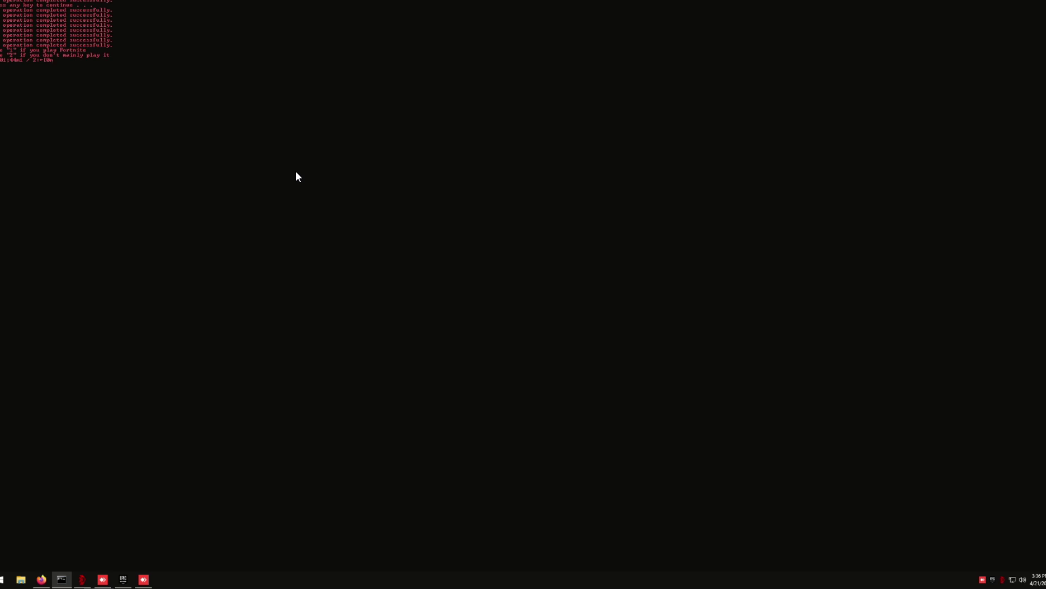
# Step: Start Ram Tweaks (option 5) and read the 8 GB memory size in Task Manager
pyautogui.press('Return')
pyautogui.write('5')
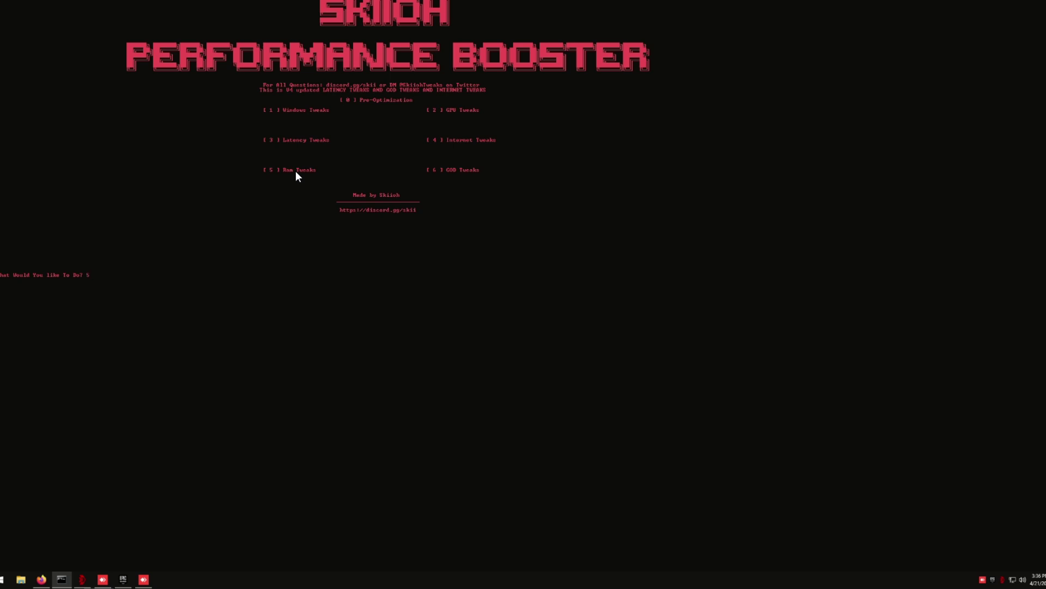
pyautogui.press('Return')
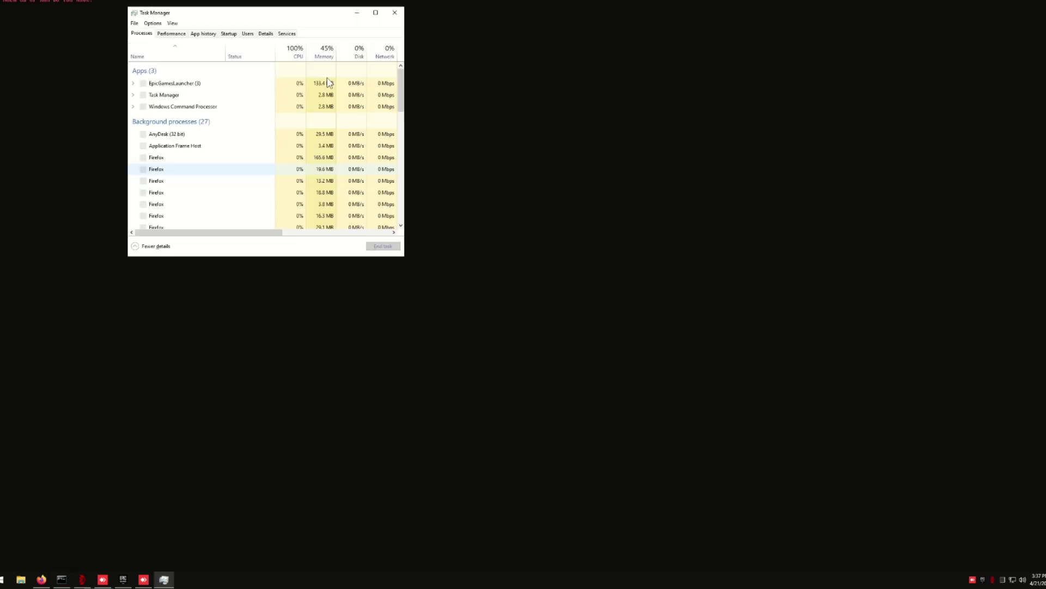
pyautogui.click(237, 54)
pyautogui.click(253, 164)
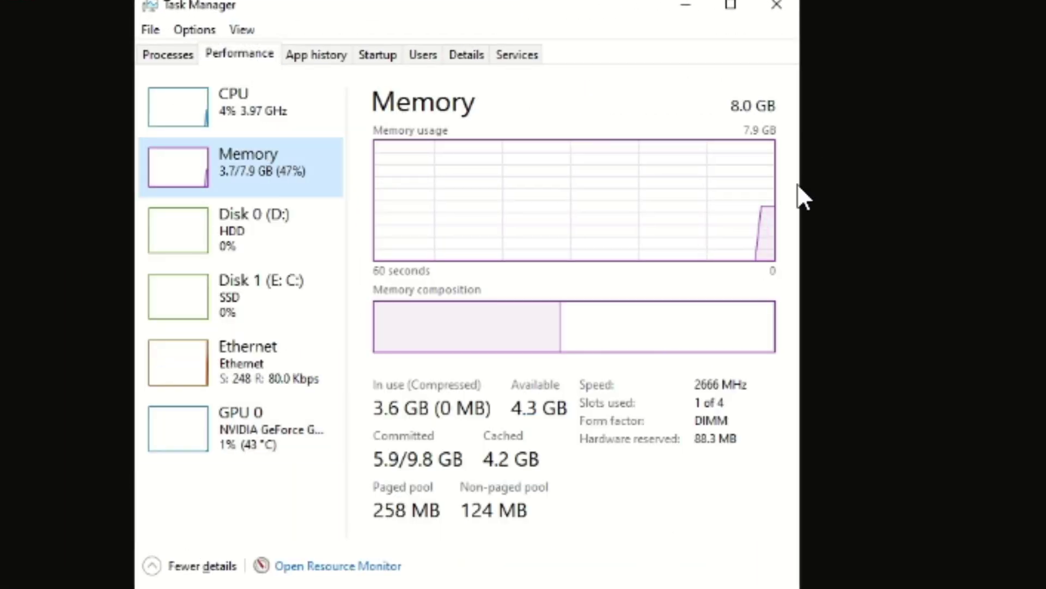
pyautogui.click(777, 5)
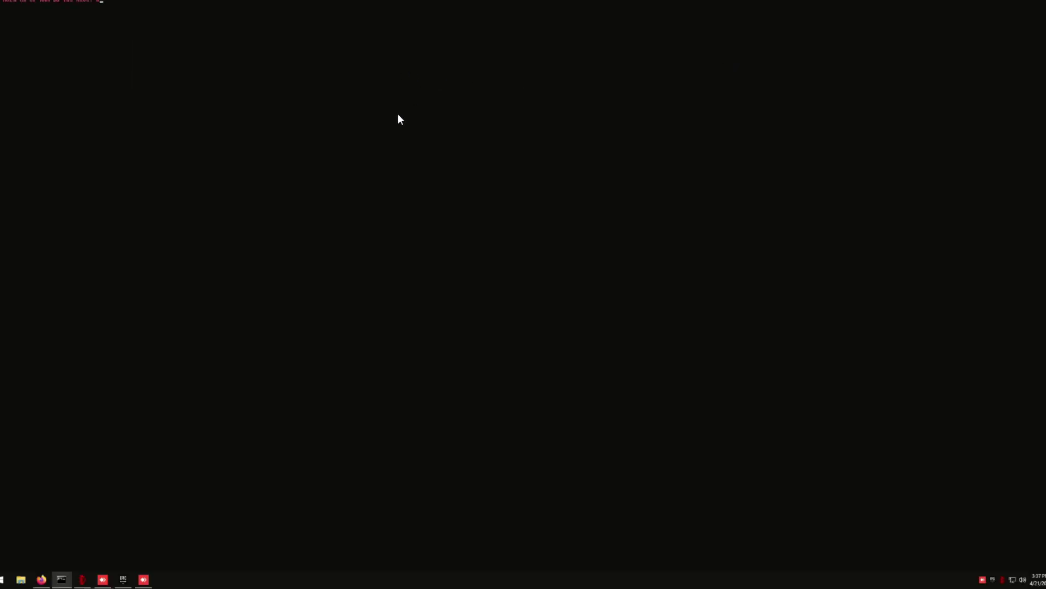
# Step: Submit the RAM answer and acknowledge both service-enabled success messages
pyautogui.press('Return')
pyautogui.click(575, 310)
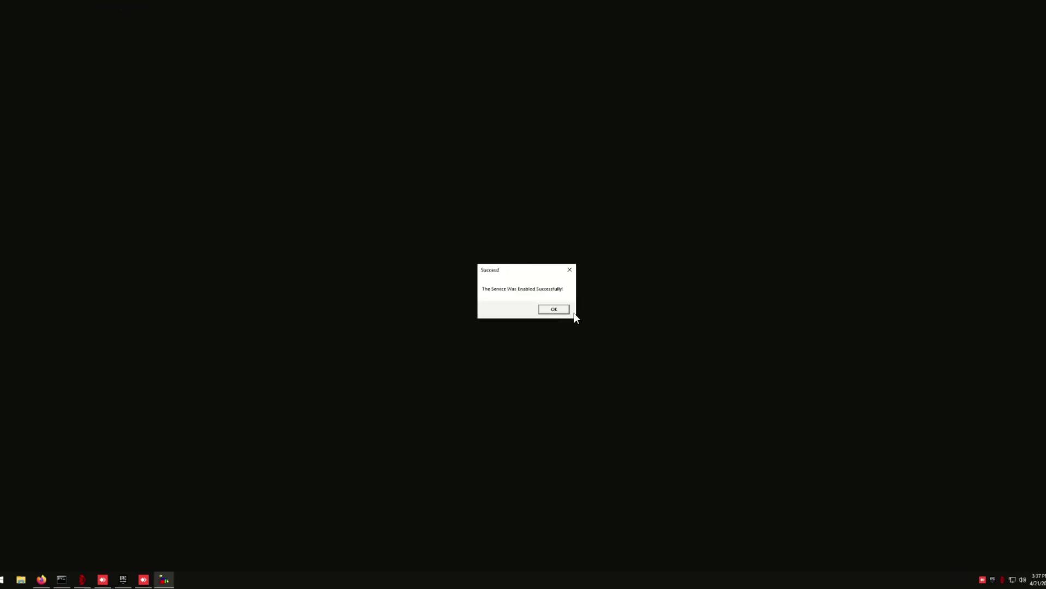
pyautogui.click(562, 309)
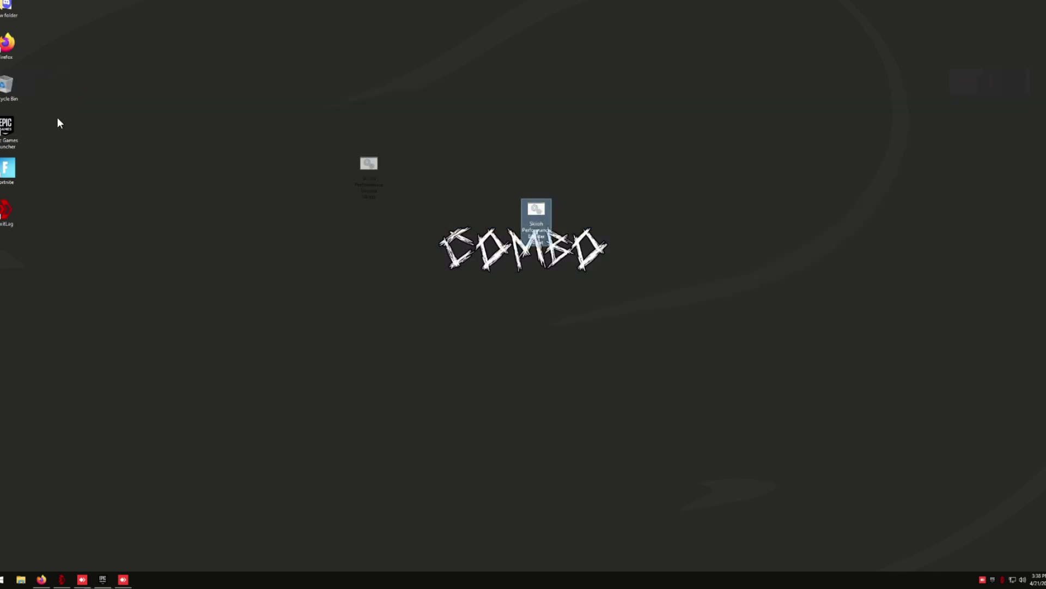
# Step: Permanently delete the Skiioh booster .bat from the desktop, then bring up the OBFUSCATION folder of V4 scripts
pyautogui.moveTo(533, 232); pyautogui.dragTo(10, 88)
pyautogui.rightClick(10, 88)
pyautogui.click(36, 105)
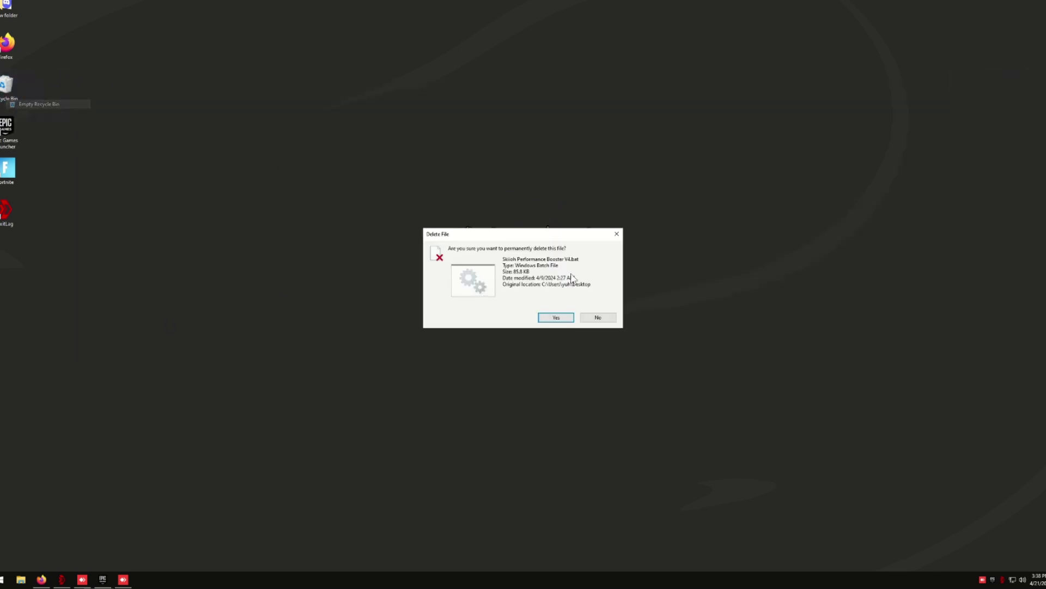
pyautogui.click(546, 320)
pyautogui.click(6, 579)
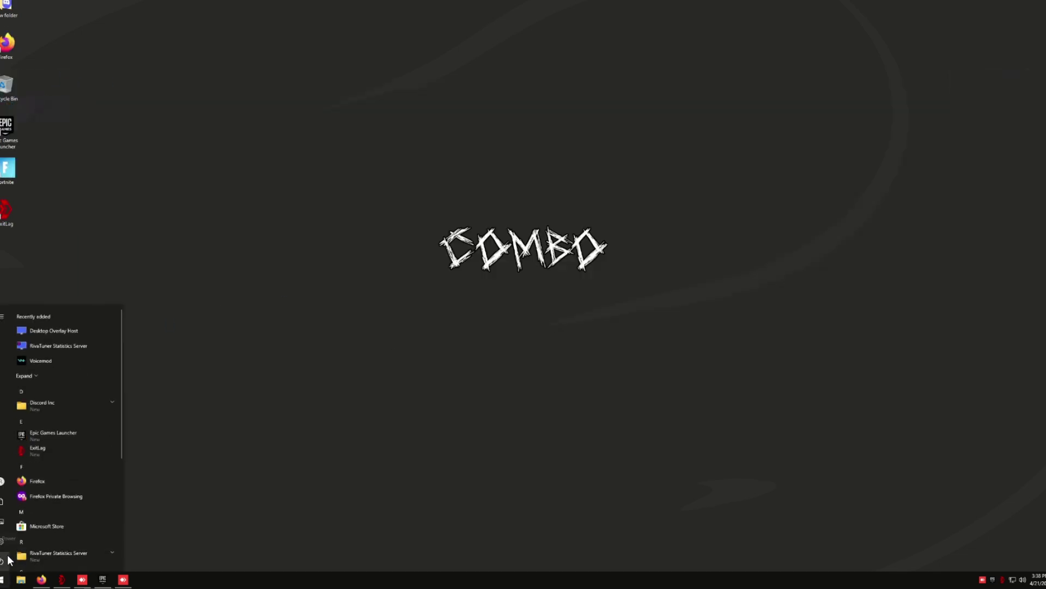
pyautogui.click(25, 528)
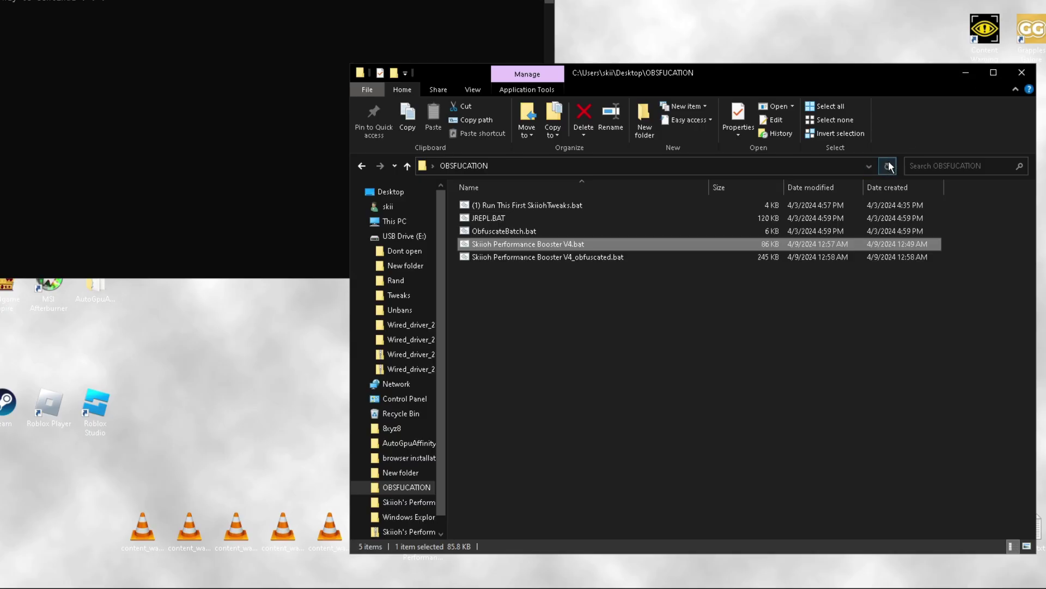